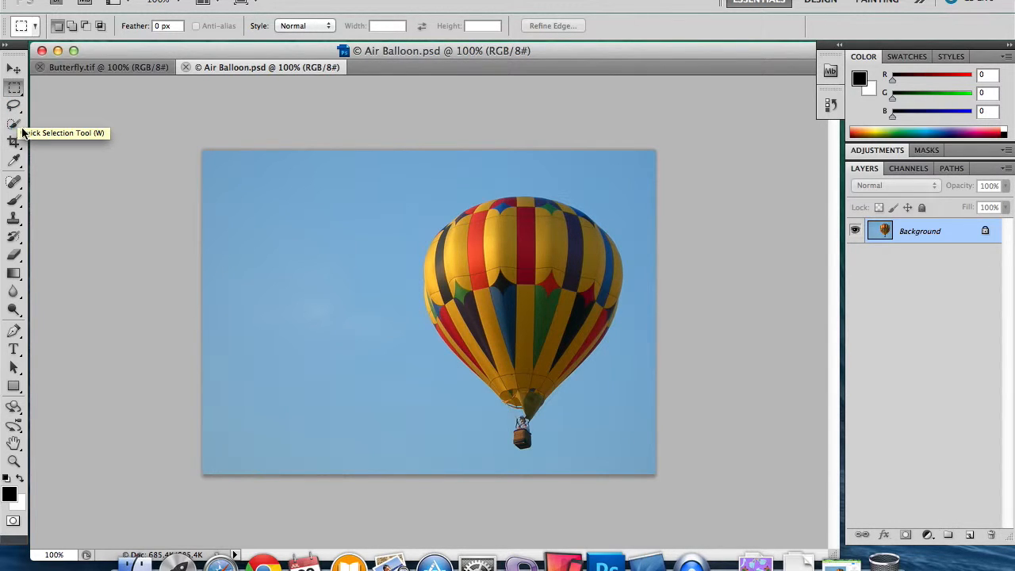
# Select the hot air balloon together with its basket using the Quick Selection tool.
pyautogui.click(13, 125)
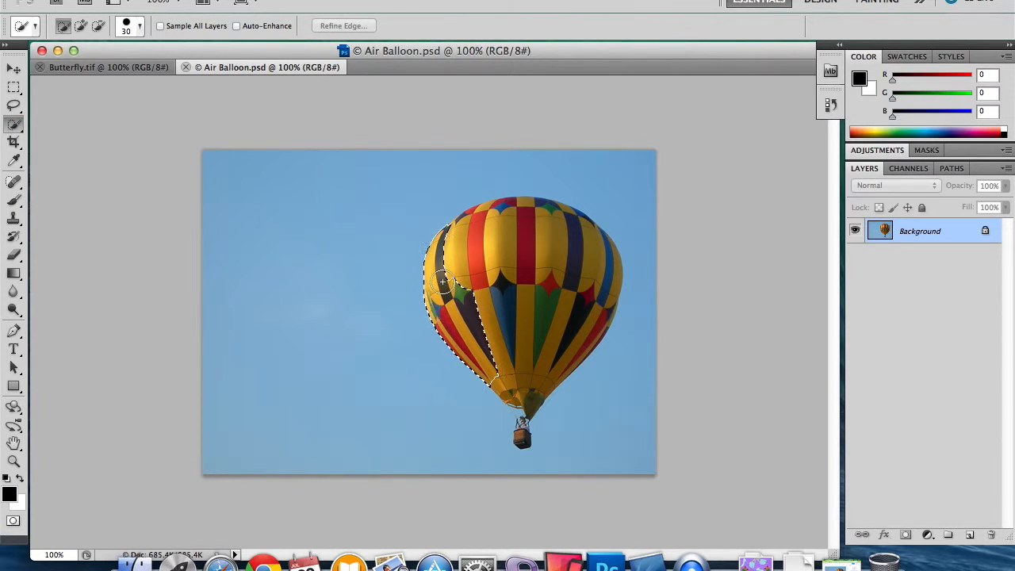
pyautogui.moveTo(463, 263)
pyautogui.mouseDown()
pyautogui.moveTo(513, 250)
pyautogui.moveTo(496, 216)
pyautogui.moveTo(558, 220)
pyautogui.mouseUp()
pyautogui.moveTo(467, 225)
pyautogui.mouseDown()
pyautogui.moveTo(601, 252)
pyautogui.moveTo(580, 320)
pyautogui.moveTo(570, 337)
pyautogui.moveTo(530, 356)
pyautogui.mouseUp()
pyautogui.moveTo(523, 440); pyautogui.dragTo(525, 410)
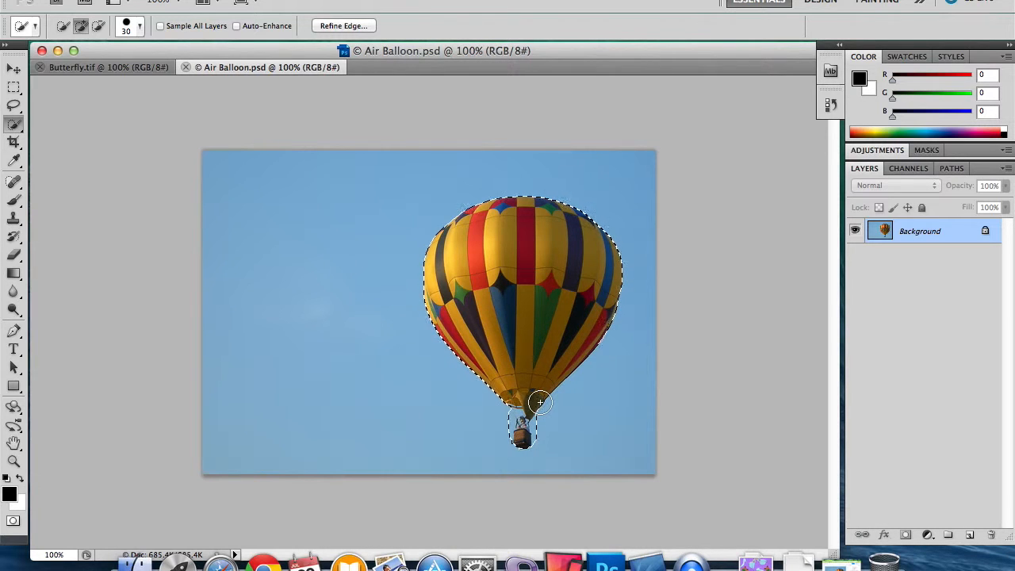
# Turn the balloon selection into a Quick Mask for closer editing around the basket.
pyautogui.press('super+equal')
pyautogui.press('super+equal')
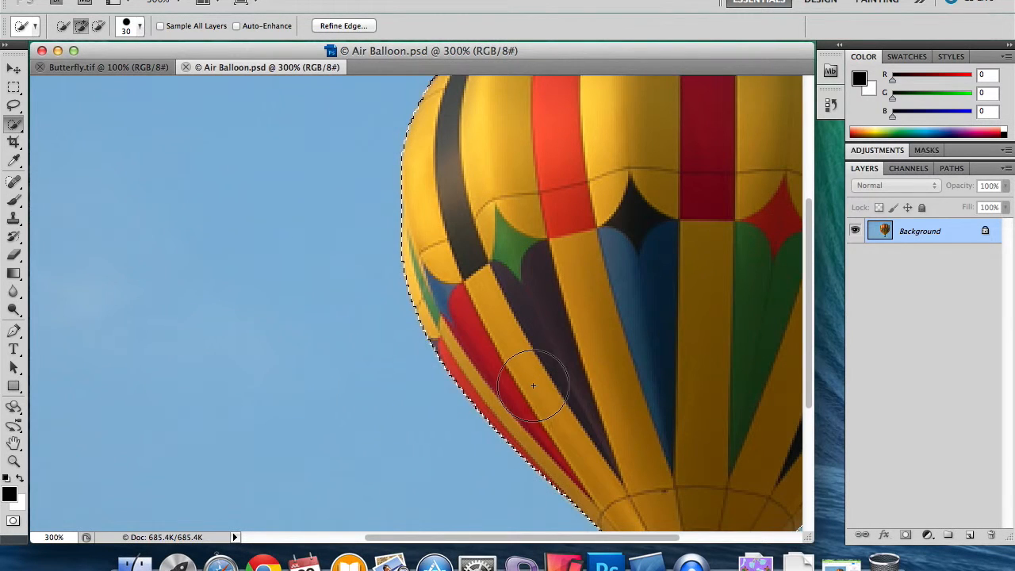
pyautogui.moveTo(612, 539); pyautogui.dragTo(681, 533)
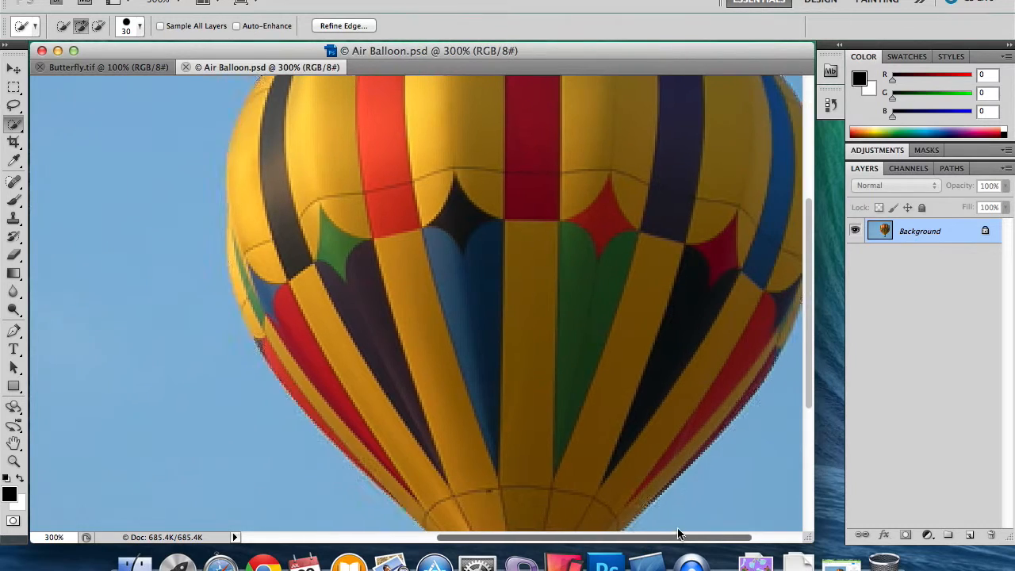
pyautogui.scroll(5, 615, 390)
pyautogui.scroll(-6, 616, 390)
pyautogui.scroll(-5, 615, 390)
pyautogui.moveTo(607, 397); pyautogui.dragTo(514, 369)
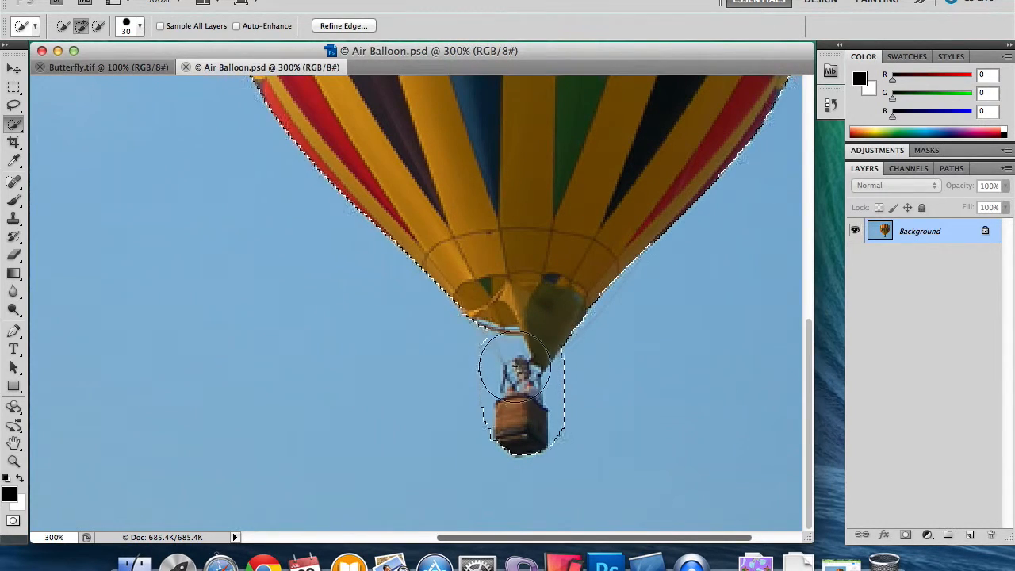
pyautogui.click(12, 521)
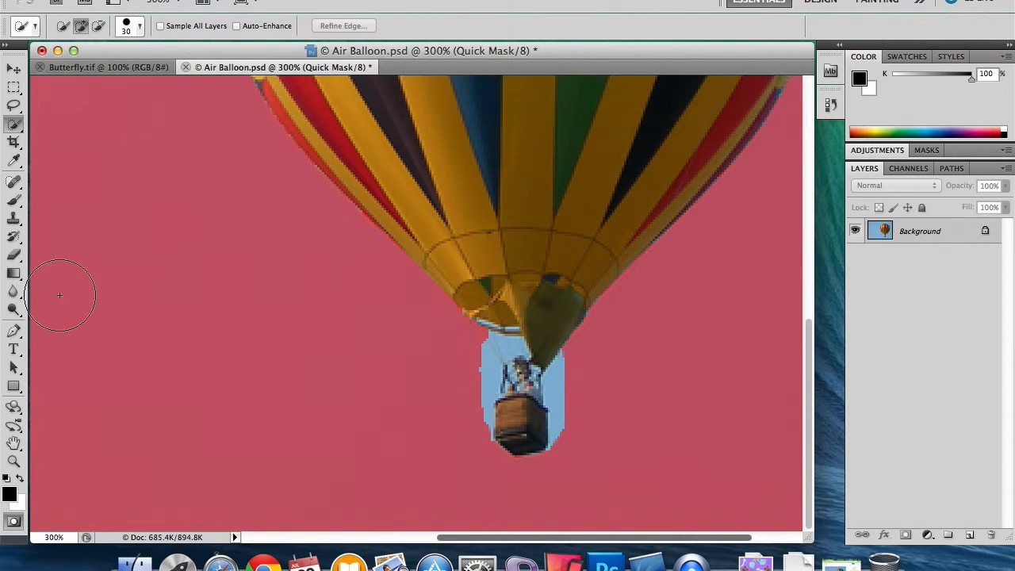
# Erase an oval patch of the mask in the sky beside the balloon and convert the mask back to a selection.
pyautogui.click(14, 254)
pyautogui.moveTo(294, 327)
pyautogui.mouseDown()
pyautogui.moveTo(261, 324)
pyautogui.moveTo(262, 304)
pyautogui.moveTo(249, 294)
pyautogui.moveTo(249, 306)
pyautogui.moveTo(277, 301)
pyautogui.moveTo(211, 308)
pyautogui.moveTo(290, 312)
pyautogui.moveTo(241, 324)
pyautogui.mouseUp()
pyautogui.click(13, 522)
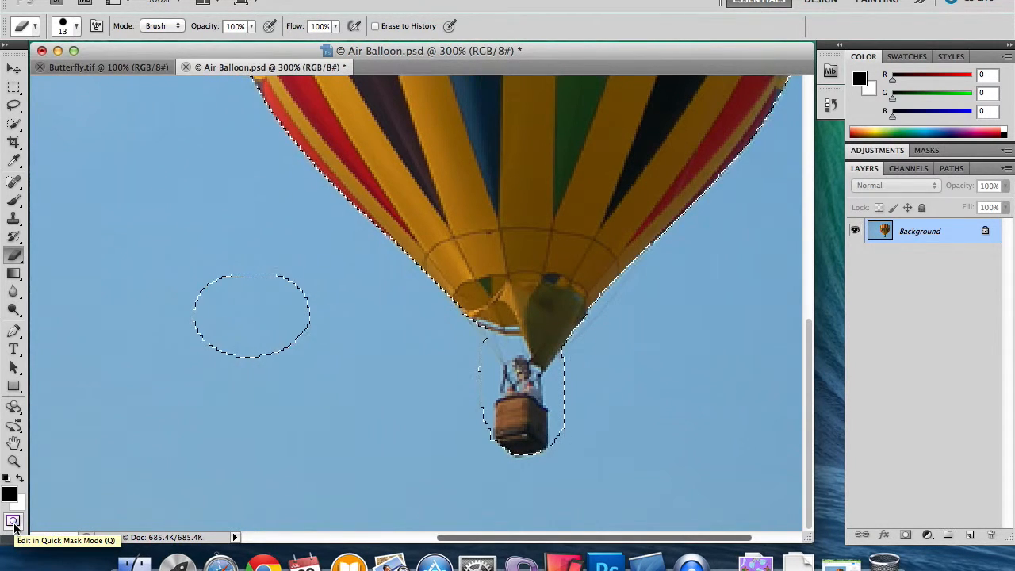
# Return to Quick Mask mode and paint over the erased sky patch with the Brush tool.
pyautogui.click(14, 522)
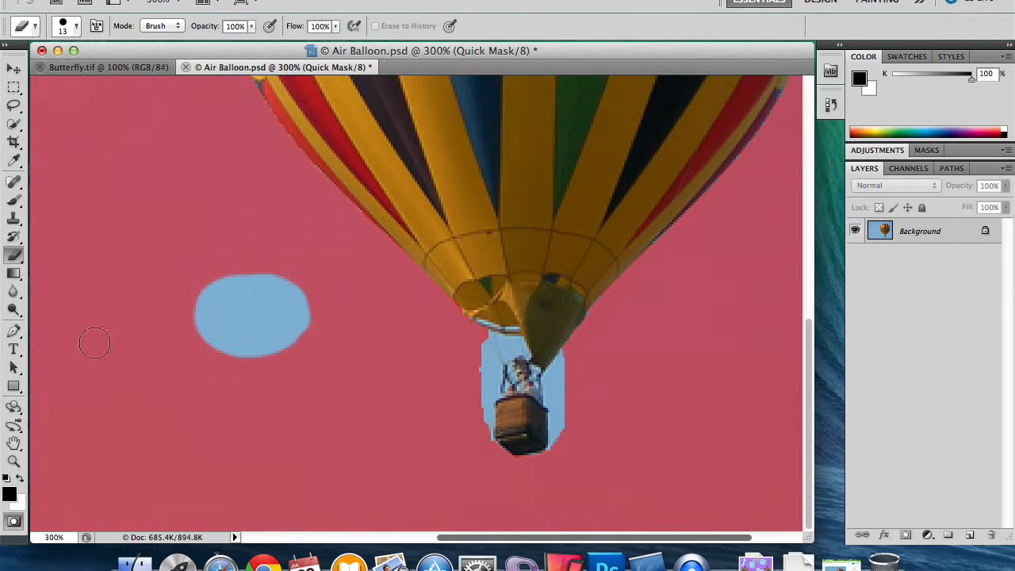
pyautogui.click(11, 202)
pyautogui.moveTo(306, 306)
pyautogui.mouseDown()
pyautogui.moveTo(214, 299)
pyautogui.moveTo(233, 289)
pyautogui.moveTo(217, 281)
pyautogui.moveTo(291, 296)
pyautogui.moveTo(252, 309)
pyautogui.moveTo(291, 314)
pyautogui.moveTo(175, 329)
pyautogui.moveTo(319, 343)
pyautogui.moveTo(294, 327)
pyautogui.moveTo(225, 357)
pyautogui.moveTo(213, 344)
pyautogui.moveTo(234, 342)
pyautogui.moveTo(248, 297)
pyautogui.moveTo(270, 275)
pyautogui.moveTo(318, 322)
pyautogui.moveTo(205, 352)
pyautogui.moveTo(271, 282)
pyautogui.moveTo(275, 317)
pyautogui.mouseUp()
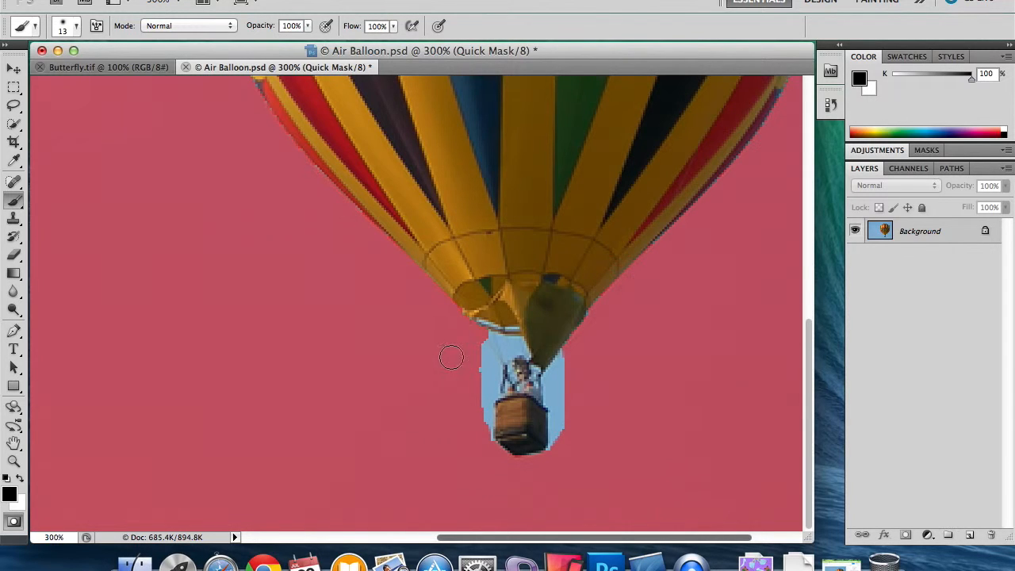
# Paint the mask over the sky around the basket and passengers with a smaller brush, and convert the mask back to a selection.
pyautogui.press('[')
pyautogui.moveTo(480, 350)
pyautogui.mouseDown()
pyautogui.moveTo(493, 368)
pyautogui.moveTo(487, 391)
pyautogui.moveTo(483, 367)
pyautogui.moveTo(484, 414)
pyautogui.moveTo(485, 404)
pyautogui.mouseUp()
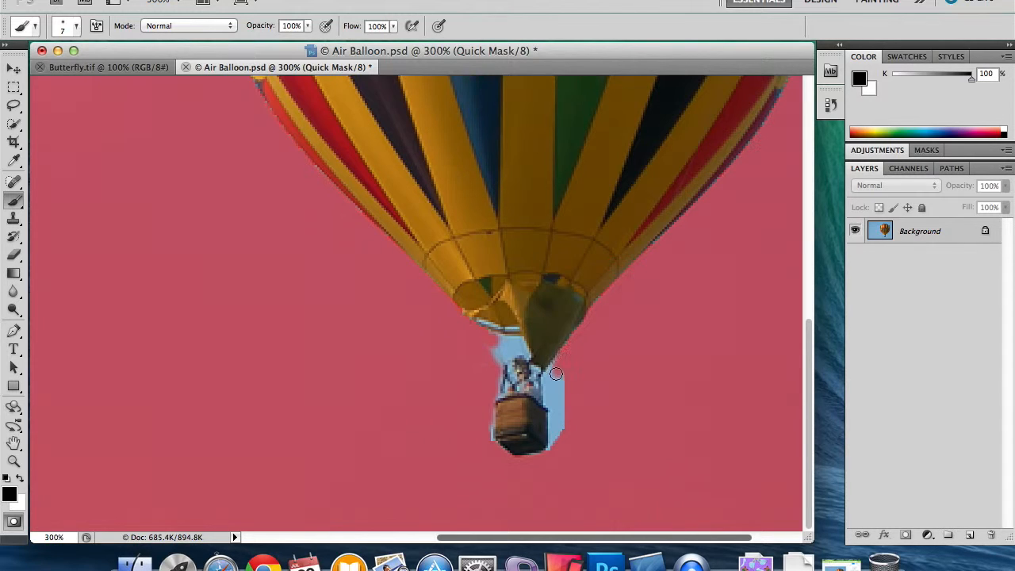
pyautogui.moveTo(551, 384)
pyautogui.mouseDown()
pyautogui.moveTo(560, 403)
pyautogui.moveTo(559, 376)
pyautogui.moveTo(557, 422)
pyautogui.mouseUp()
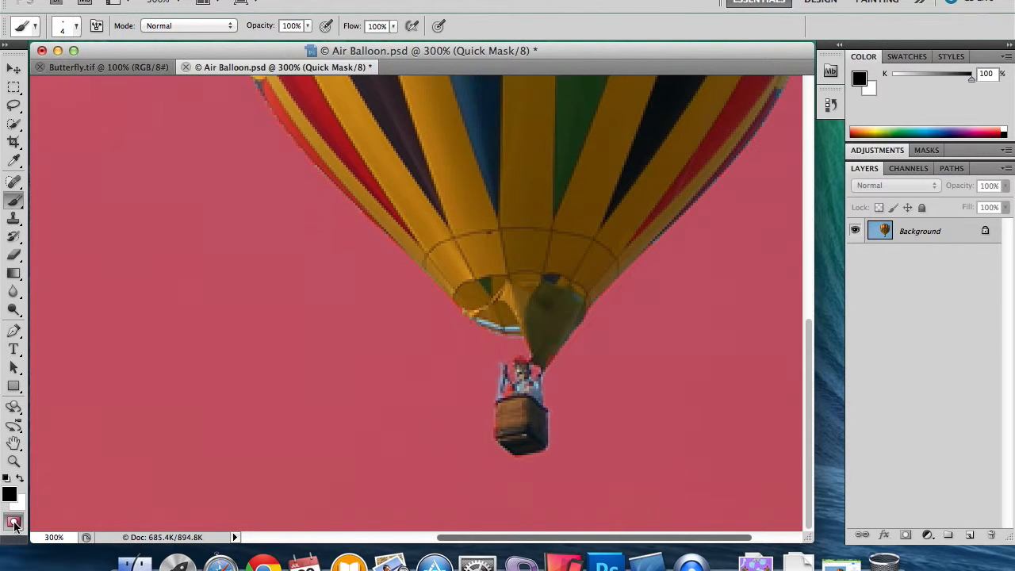
pyautogui.click(14, 521)
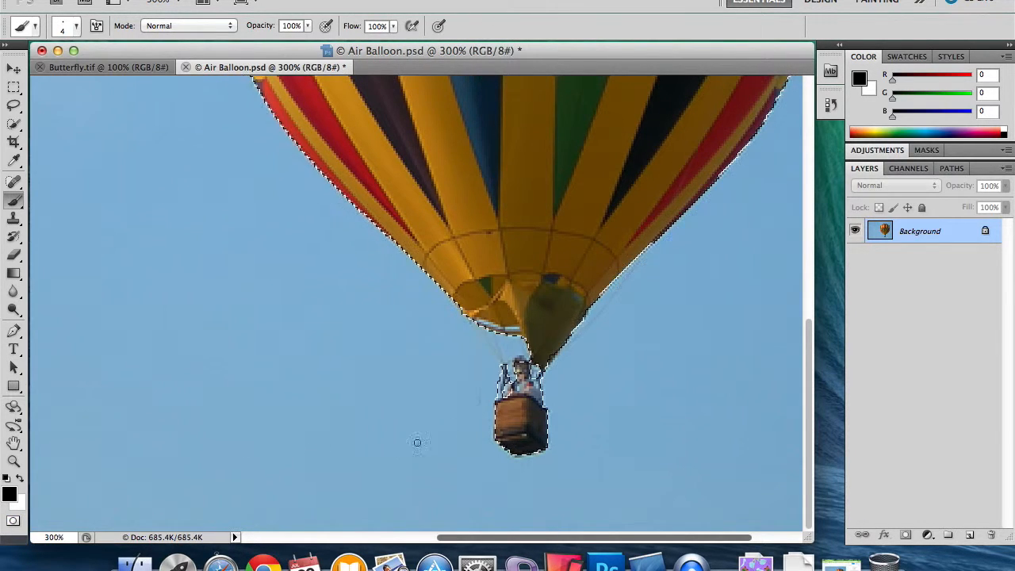
# Add a new layer and paste a copy of the selected balloon into it.
pyautogui.scroll(3, 535, 371)
pyautogui.scroll(2, 535, 371)
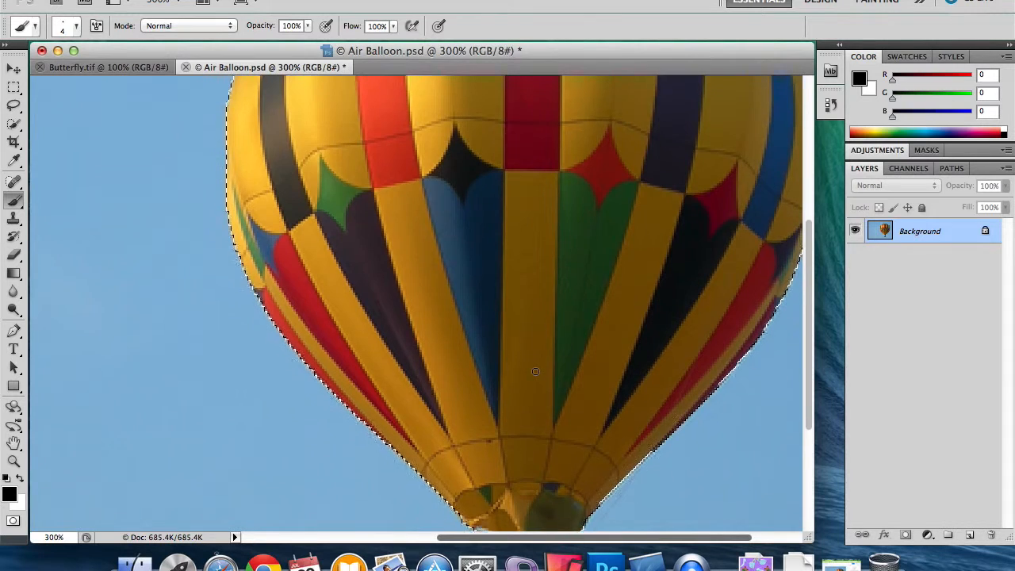
pyautogui.scroll(-5, 523, 382)
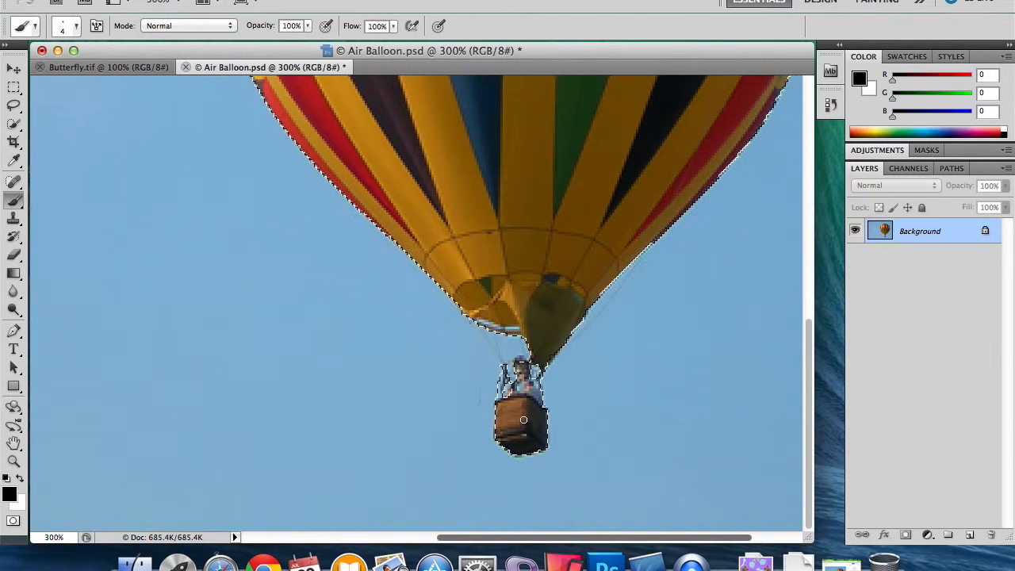
pyautogui.scroll(10, 574, 298)
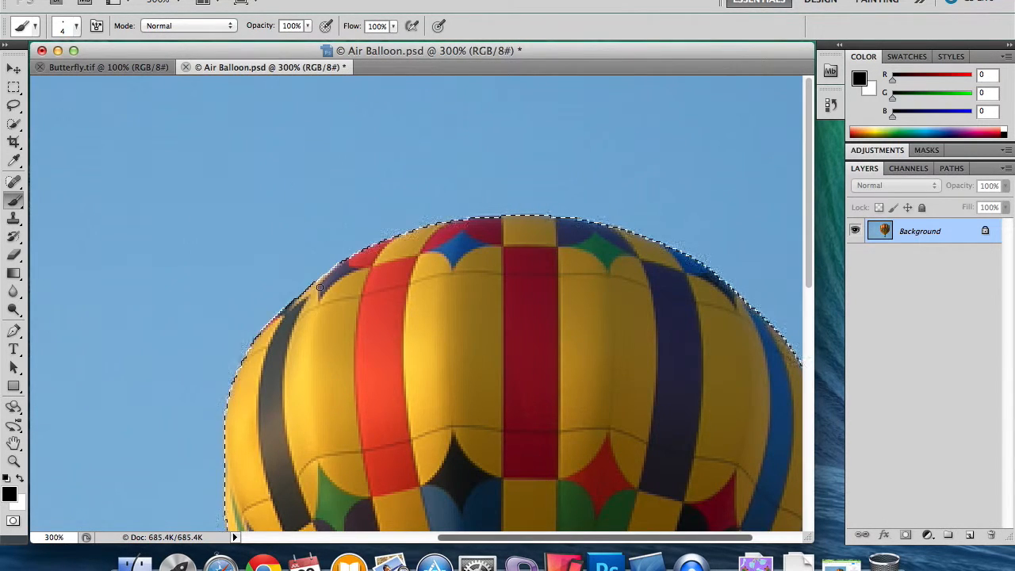
pyautogui.scroll(-10, 568, 288)
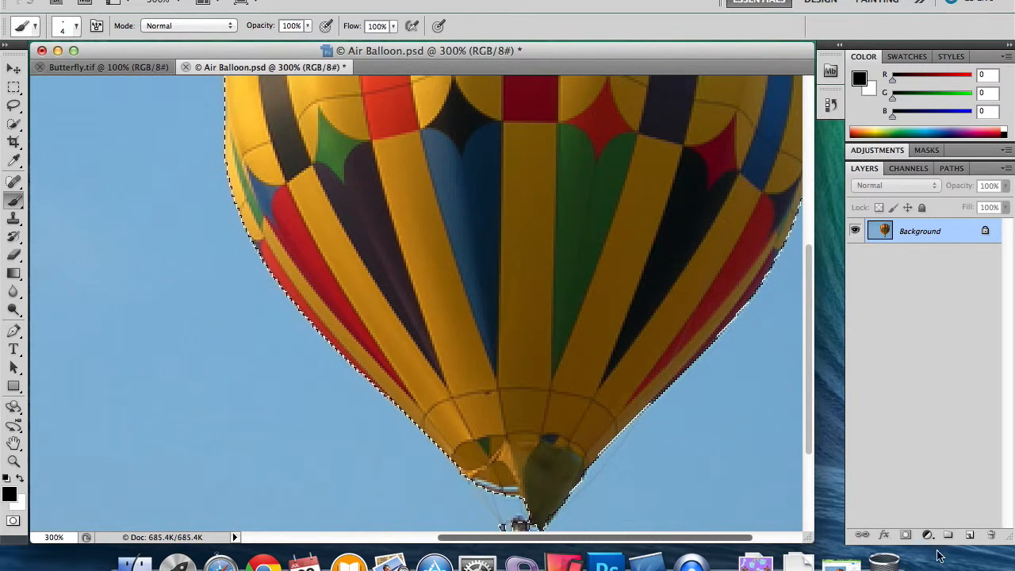
pyautogui.click(968, 536)
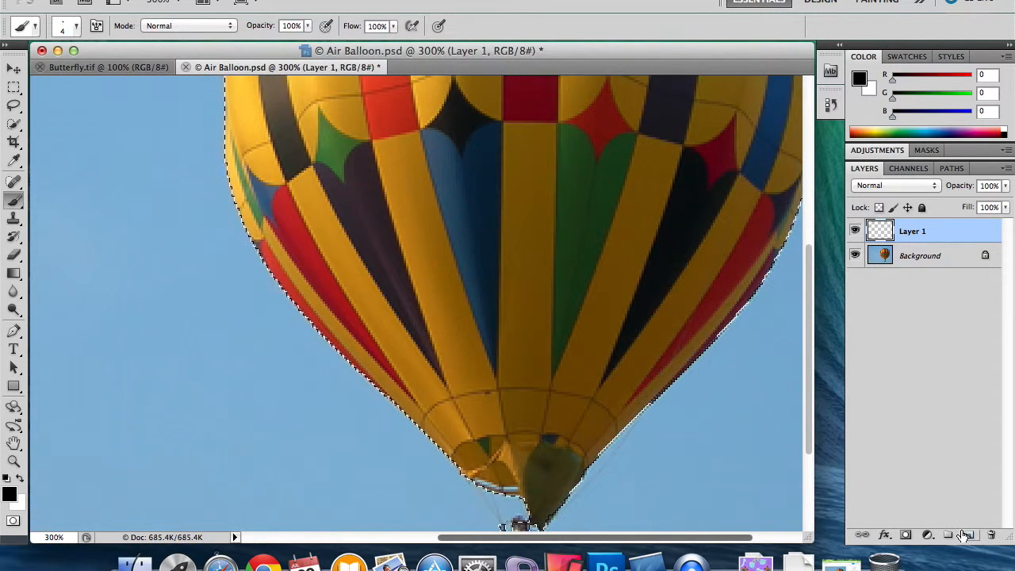
pyautogui.press('super+v')
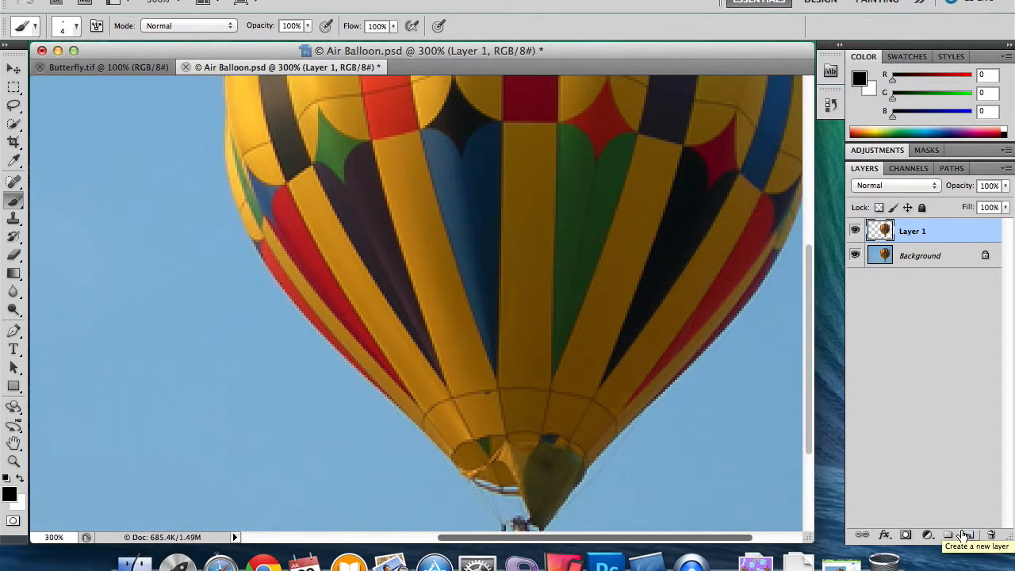
# Hide the Background layer temporarily to examine the edges of the balloon cutout, and show the layer again.
pyautogui.click(854, 255)
pyautogui.press('super+minus')
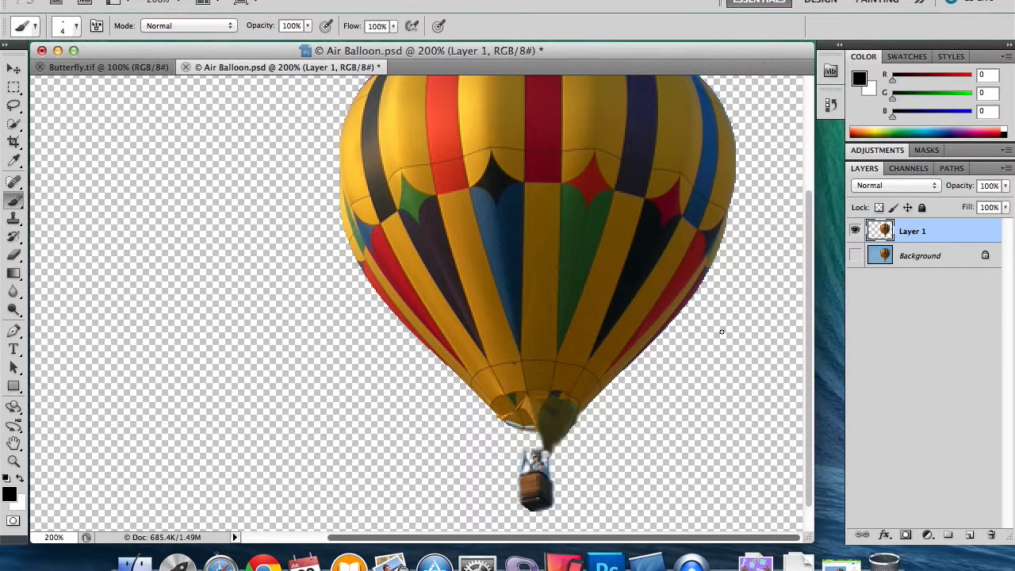
pyautogui.scroll(5, 698, 329)
pyautogui.scroll(-4, 669, 323)
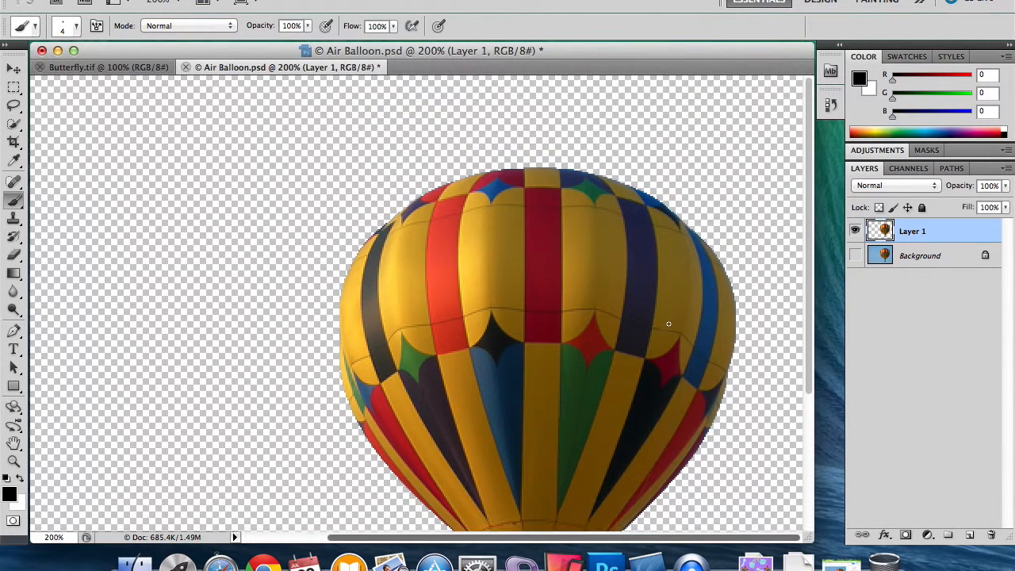
pyautogui.scroll(2, 668, 323)
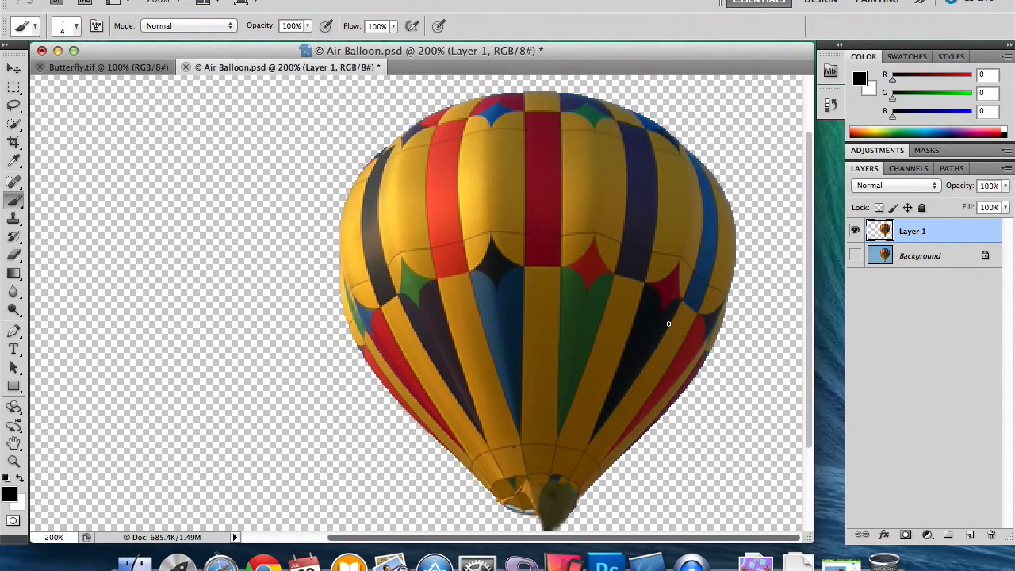
pyautogui.scroll(-3, 669, 324)
pyautogui.scroll(2, 668, 323)
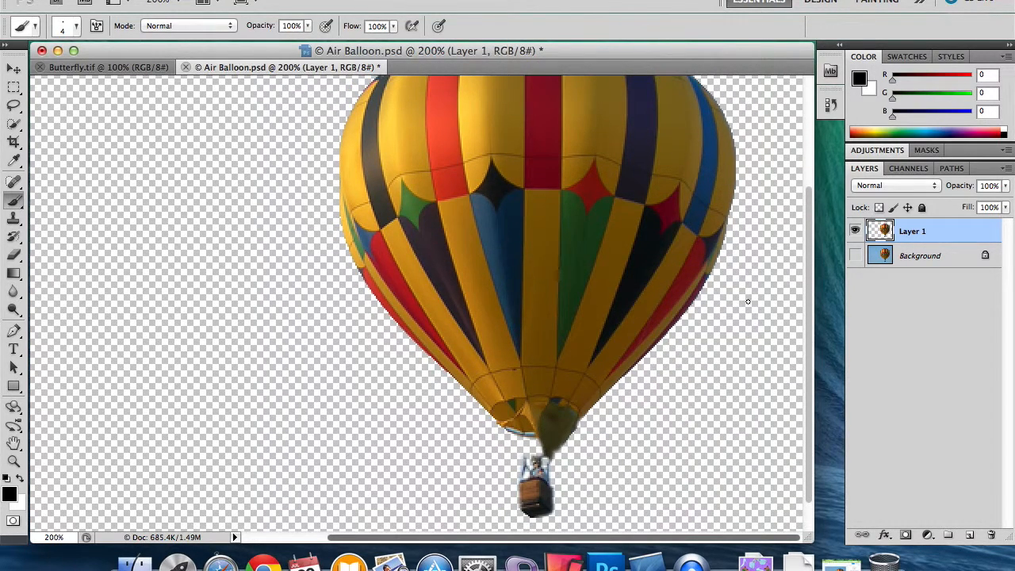
pyautogui.click(854, 254)
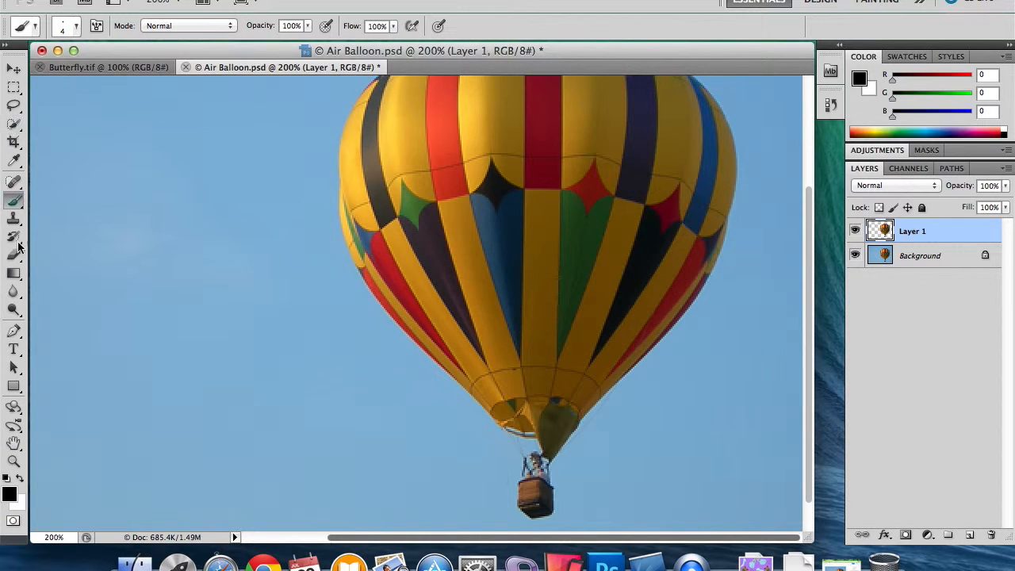
# Draw a freeform Lasso selection in the sky beside the balloon and preview it as a Quick Mask before returning to standard mode.
pyautogui.click(13, 520)
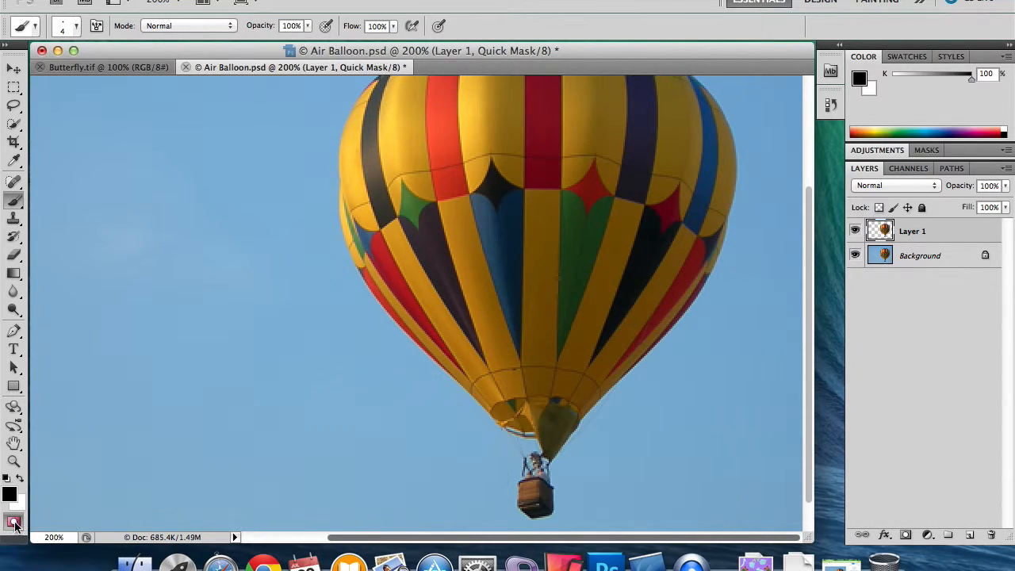
pyautogui.click(13, 523)
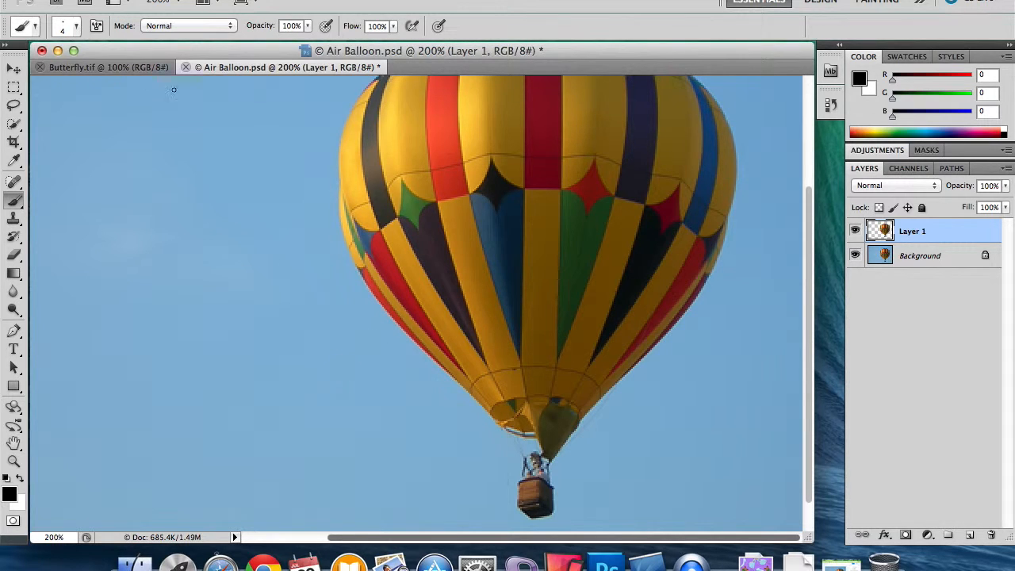
pyautogui.click(13, 105)
pyautogui.moveTo(115, 183)
pyautogui.mouseDown()
pyautogui.moveTo(228, 305)
pyautogui.moveTo(206, 148)
pyautogui.moveTo(69, 177)
pyautogui.mouseUp()
pyautogui.click(13, 520)
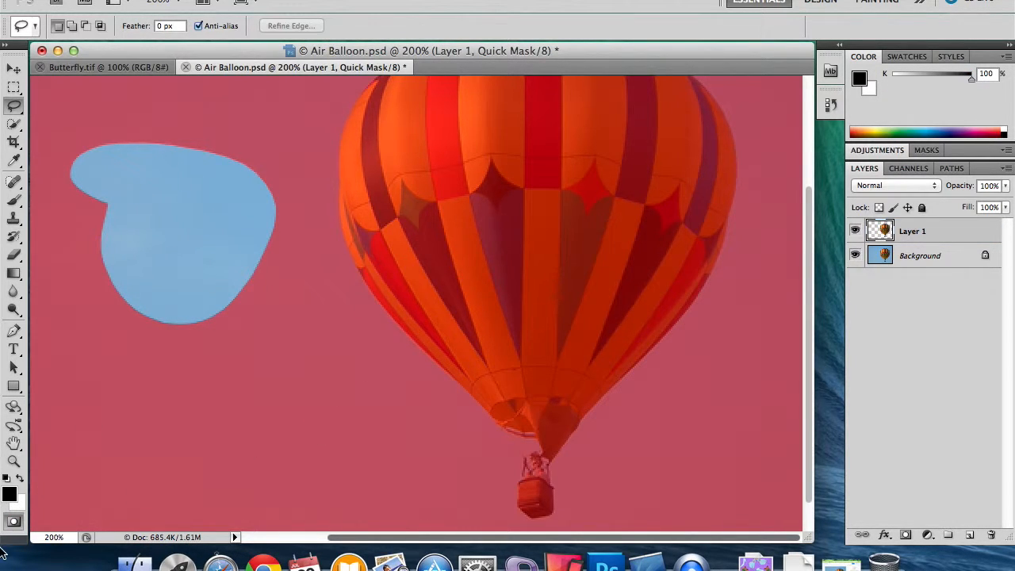
pyautogui.click(14, 522)
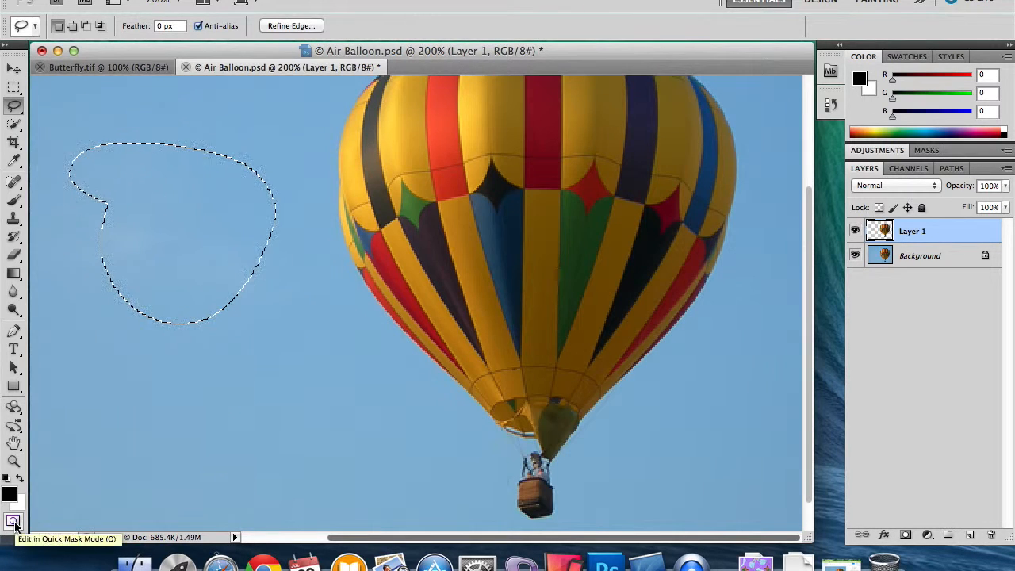